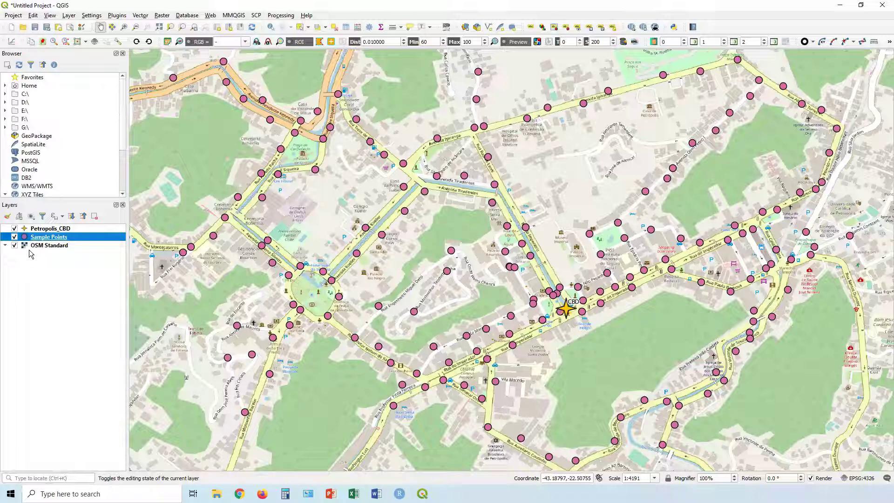
right_click(53, 239)
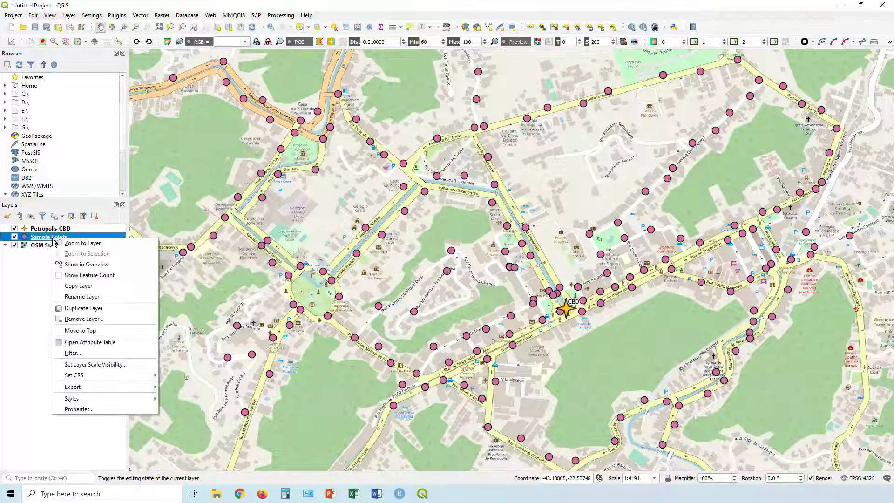
click(93, 345)
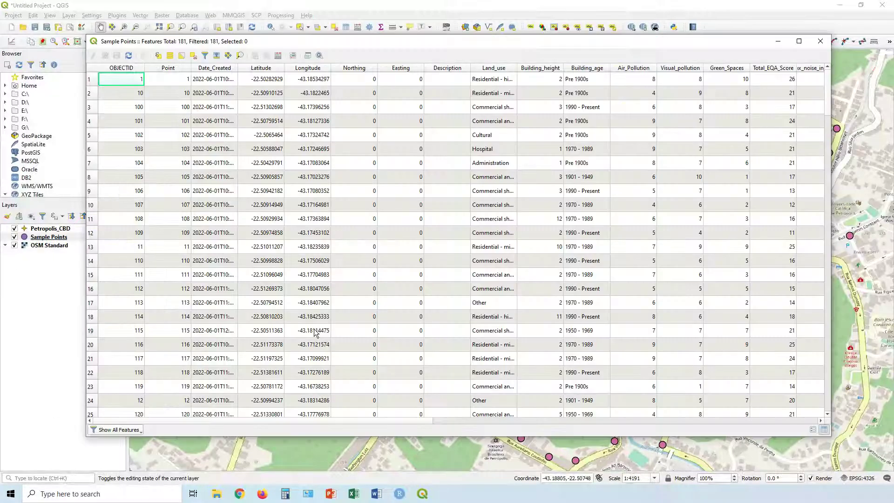
drag(420, 421, 490, 421)
double_click(378, 65)
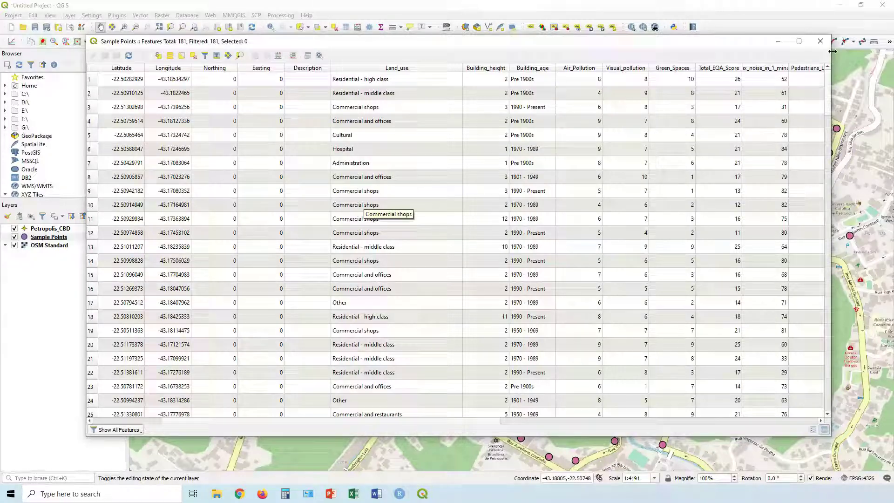
mouse_move(828, 79)
mouse_down()
mouse_move(827, 401)
mouse_move(825, 68)
mouse_up()
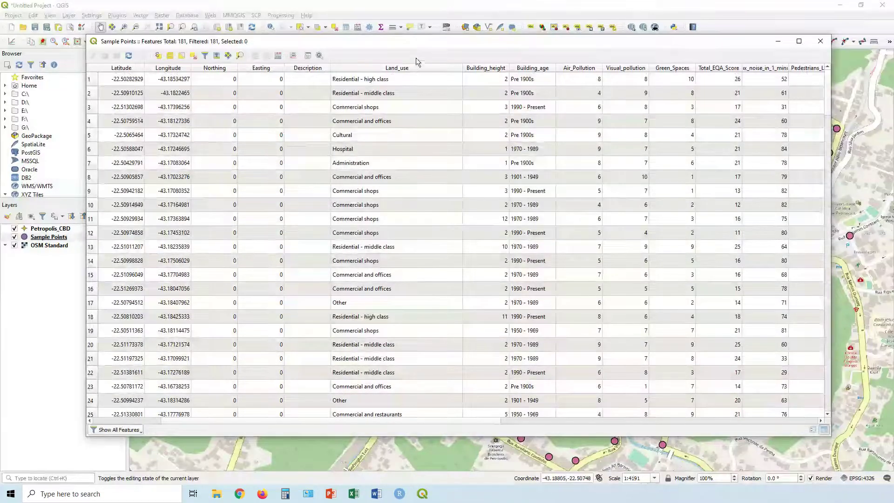
click(820, 42)
click(48, 237)
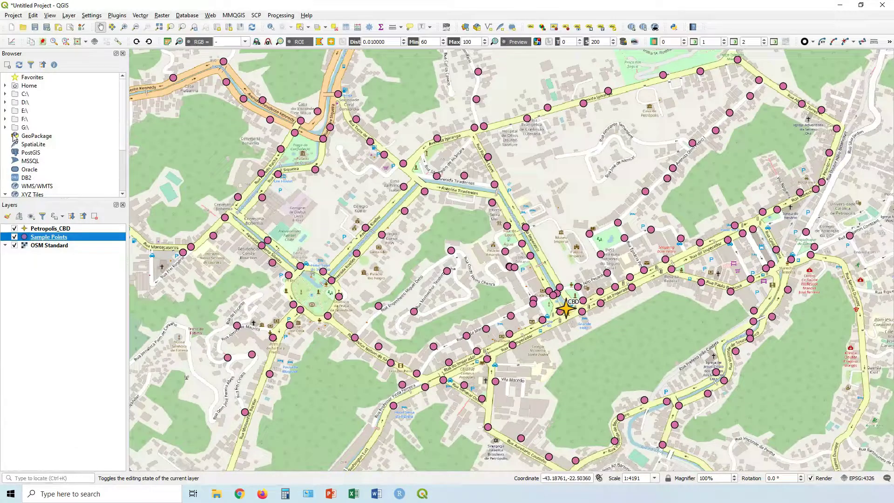
Open the Sample Points layer properties on the Symbology page
right_click(50, 241)
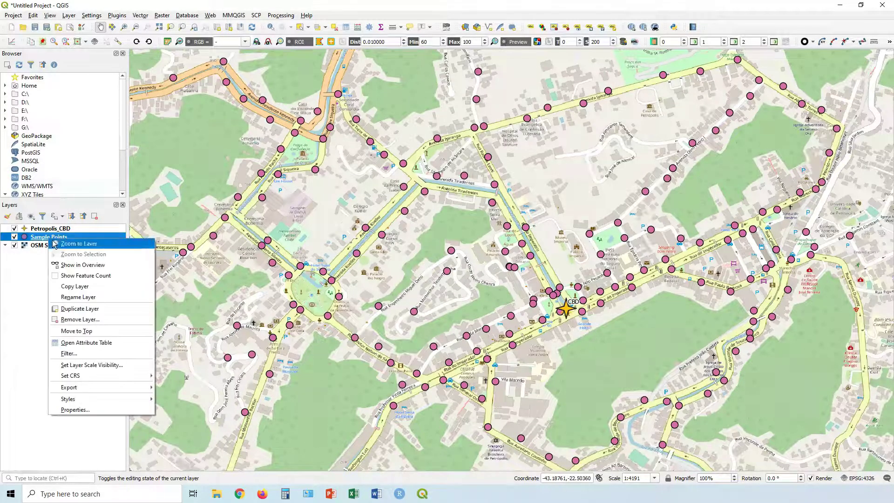
click(85, 411)
click(92, 121)
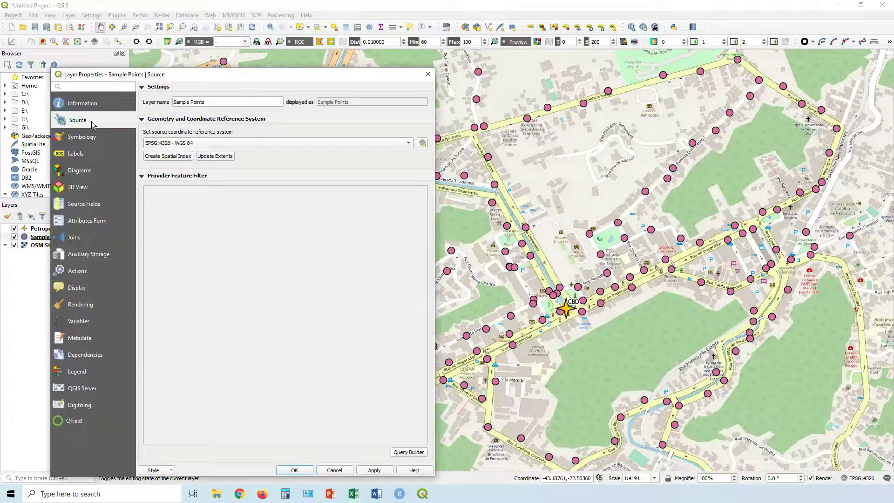
click(91, 137)
click(80, 188)
click(88, 138)
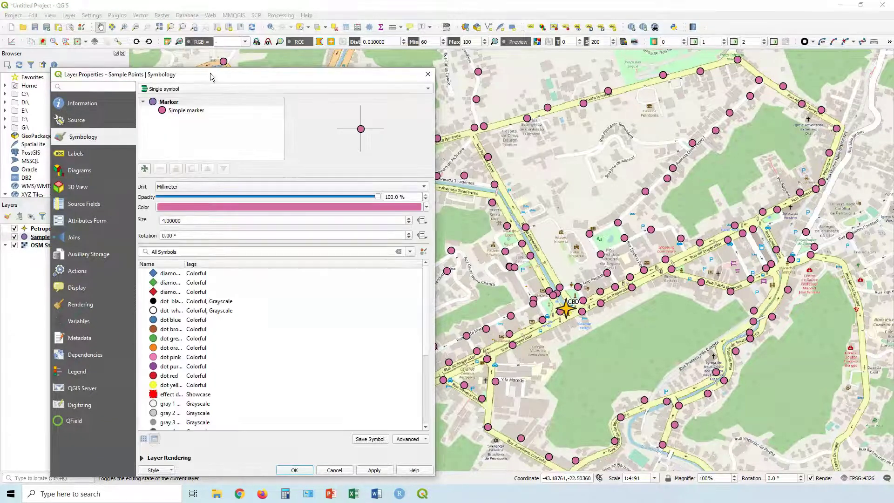
Switch the renderer from Single symbol to Categorized, using the Land_use column
click(187, 89)
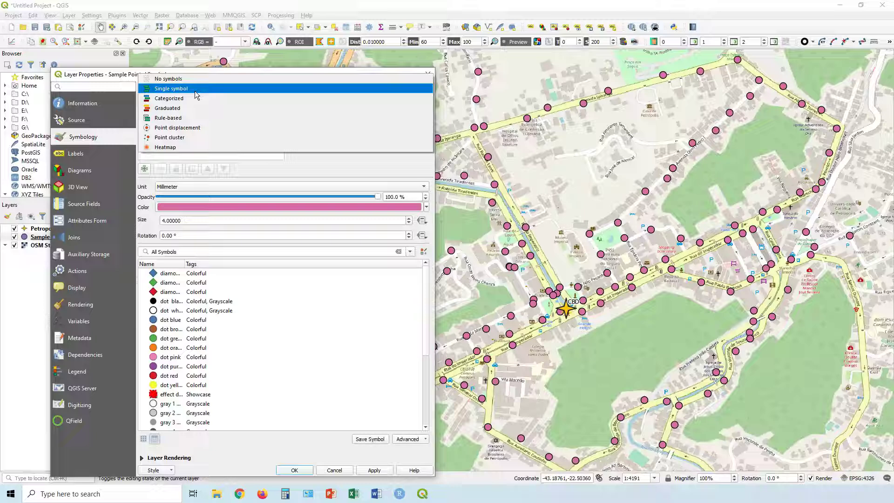
click(193, 99)
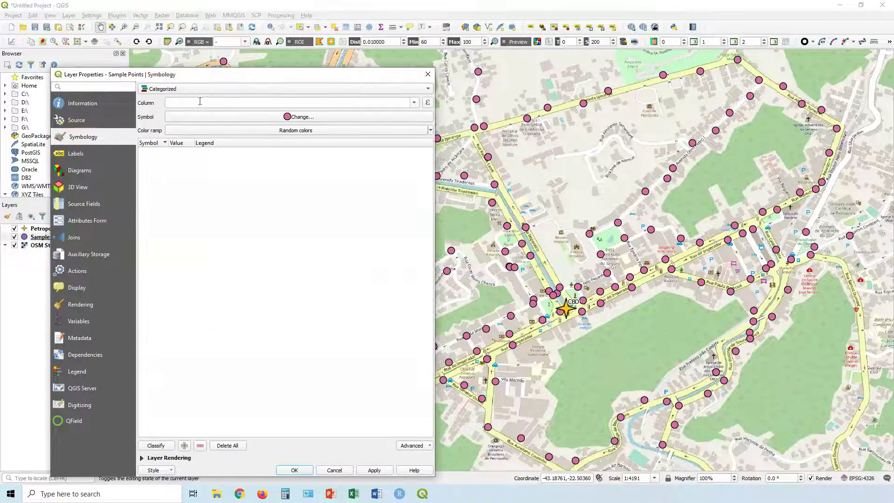
click(414, 102)
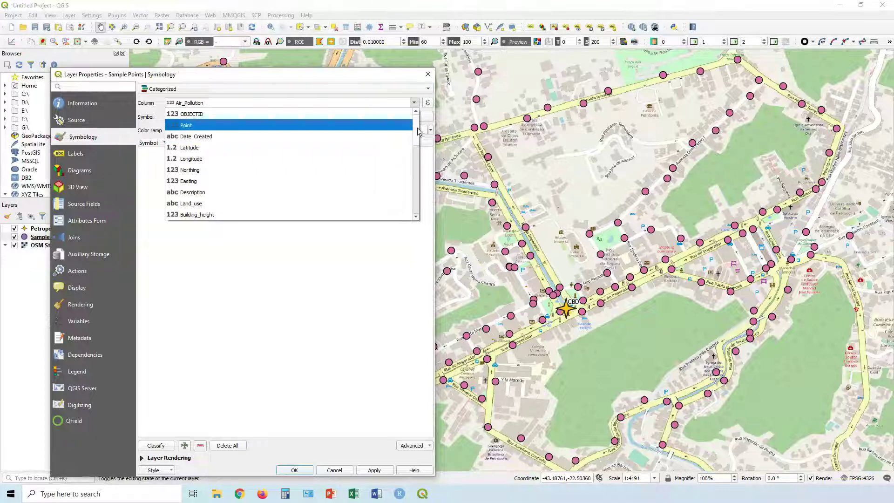
scroll(417, 132, down, 1)
click(246, 169)
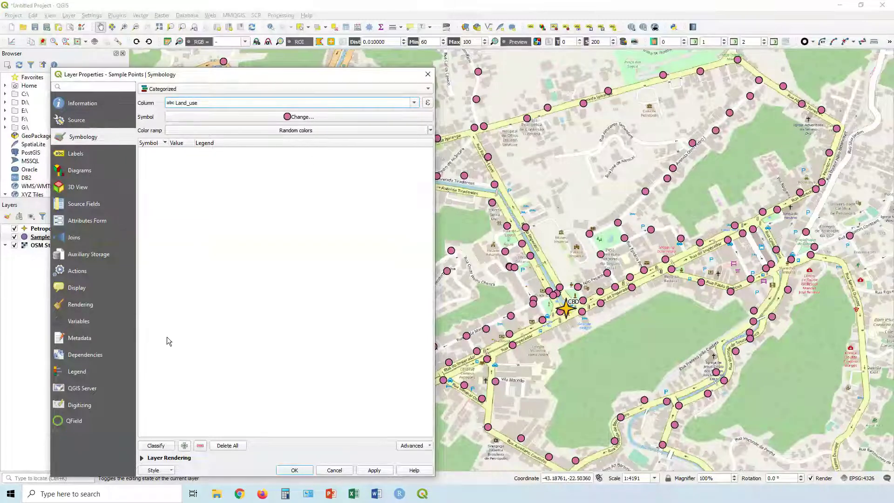
Classify into twelve randomly coloured Land_use categories, widen the Value column, and apply to the map
click(162, 446)
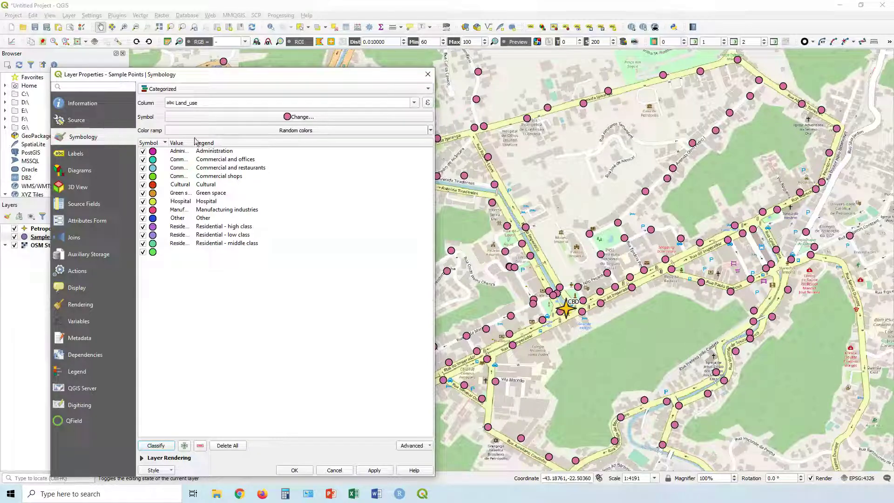
drag(194, 143, 261, 143)
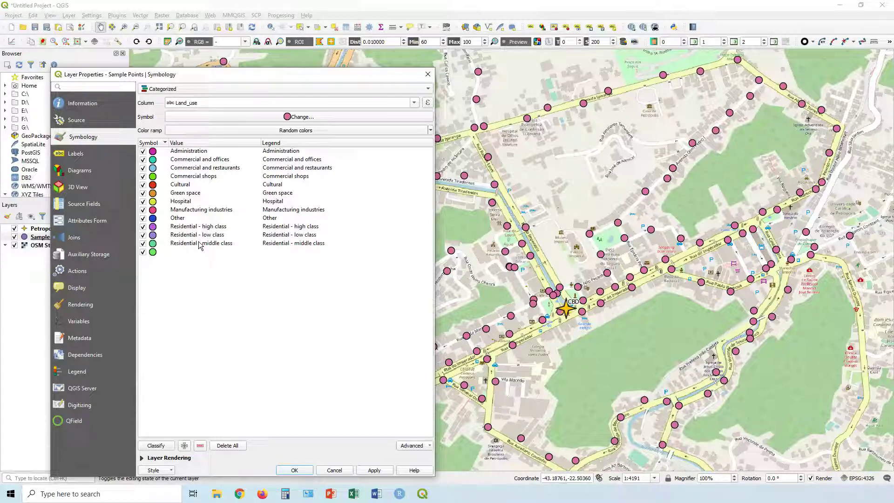
double_click(286, 150)
click(293, 170)
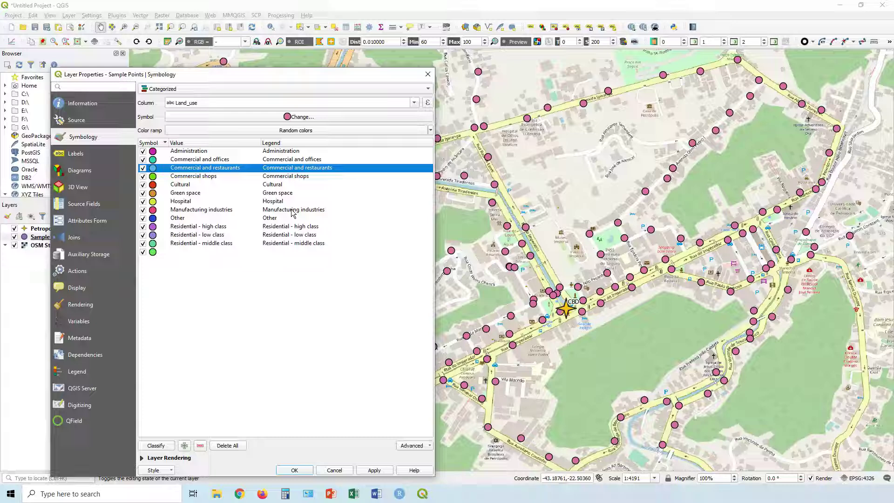
click(293, 219)
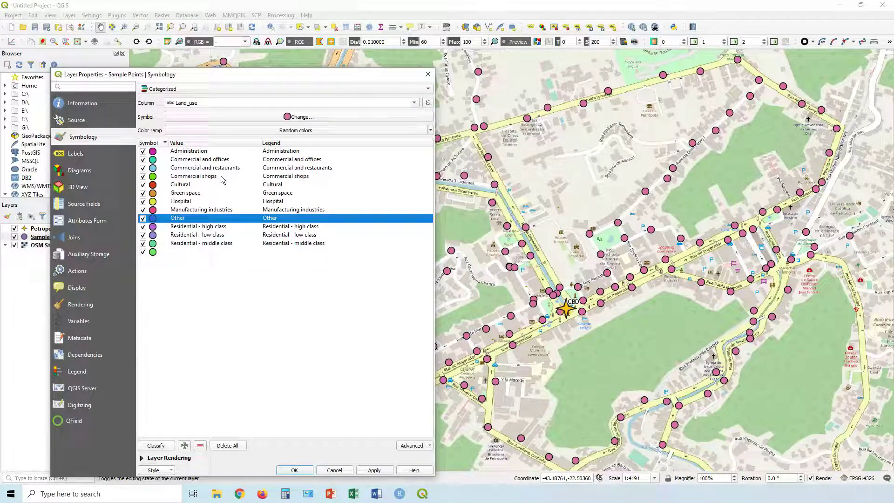
click(374, 469)
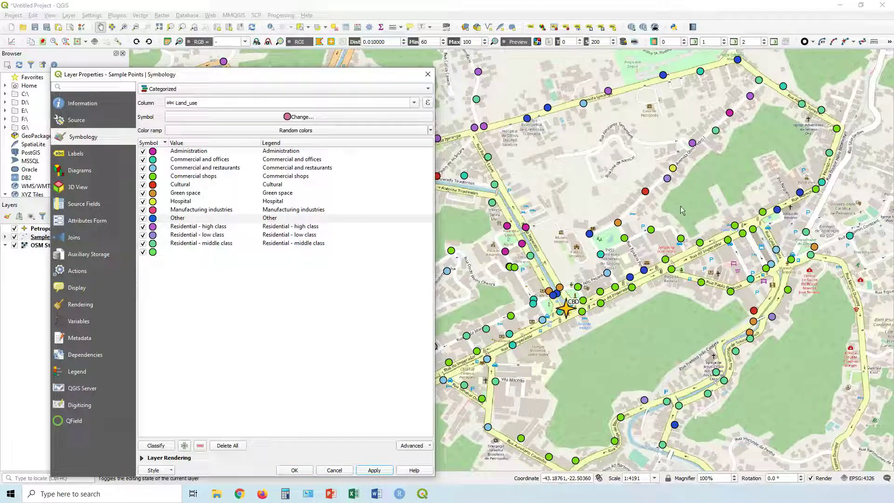
Apply the Reds colour ramp, then switch back to a fresh Random colour ramp and apply
click(430, 129)
click(211, 228)
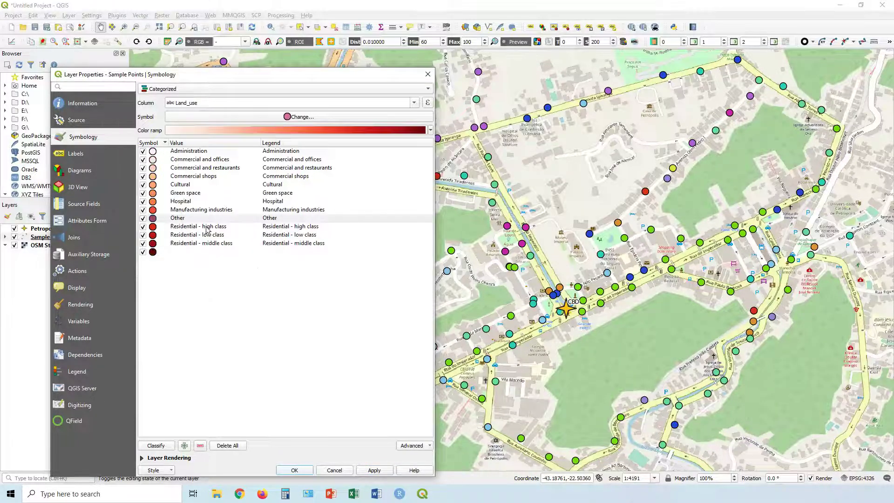
click(375, 471)
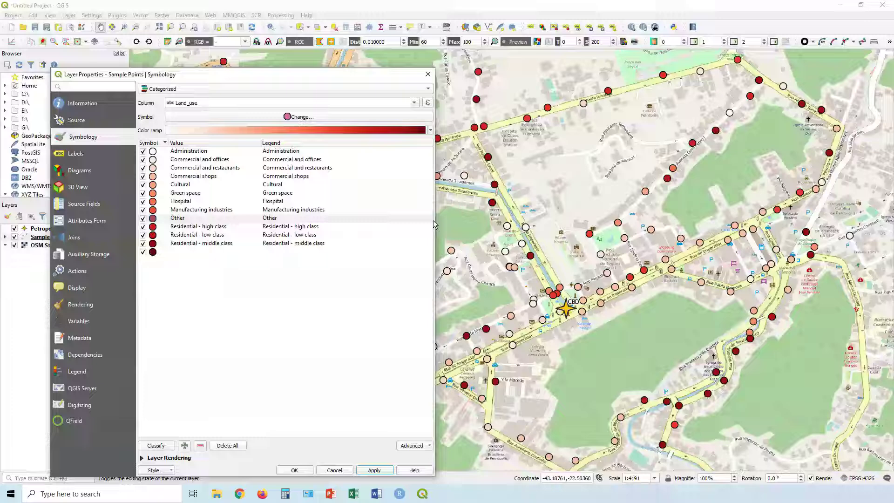
click(431, 131)
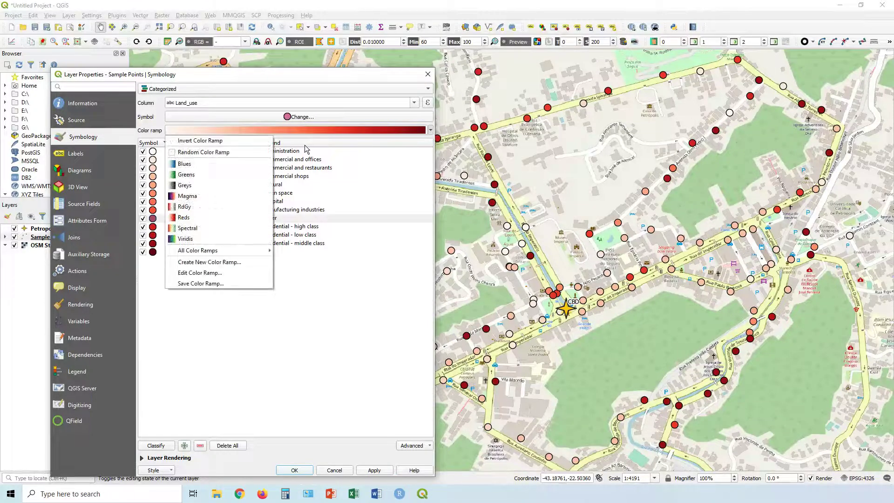
click(235, 152)
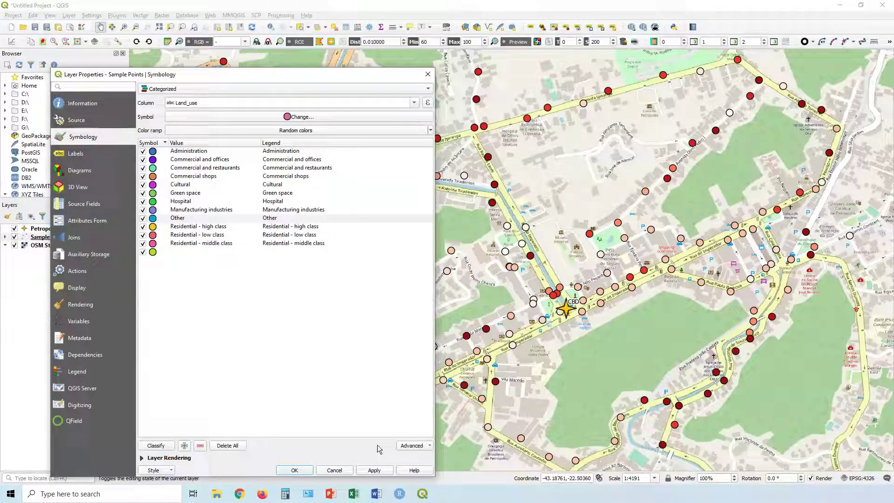
click(375, 470)
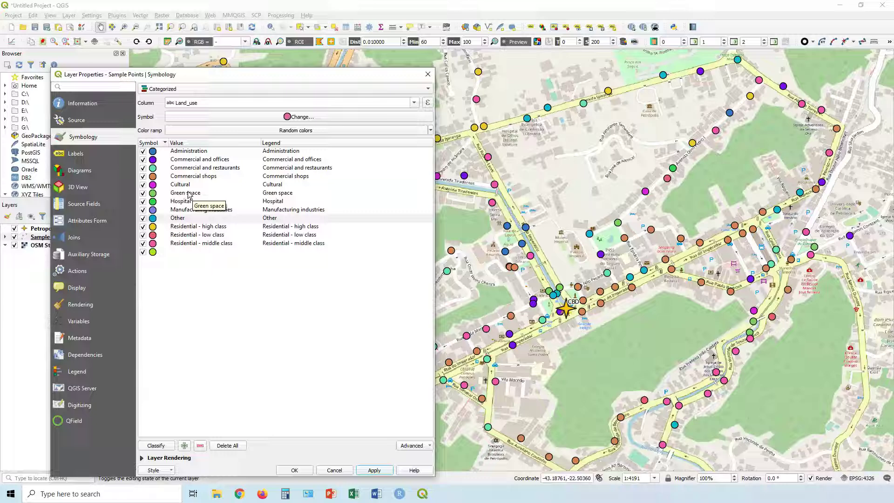
Change the Green space marker to an SVG marker using the tree icon
double_click(153, 194)
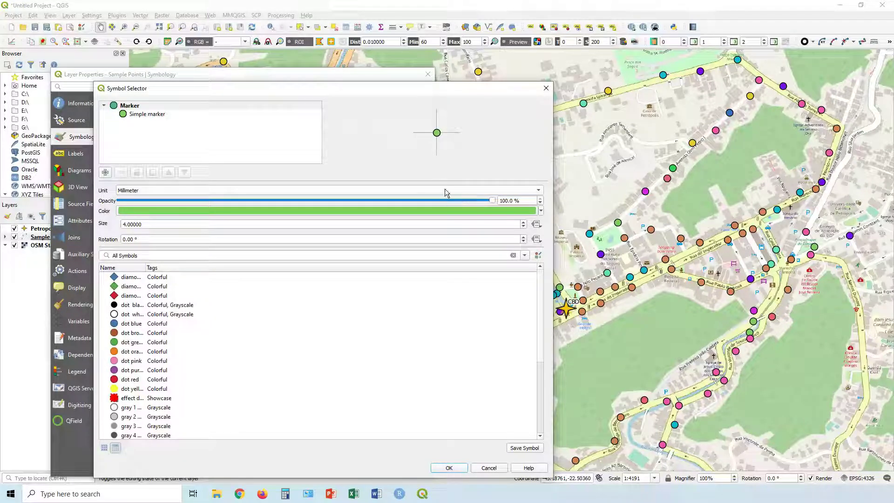
click(133, 116)
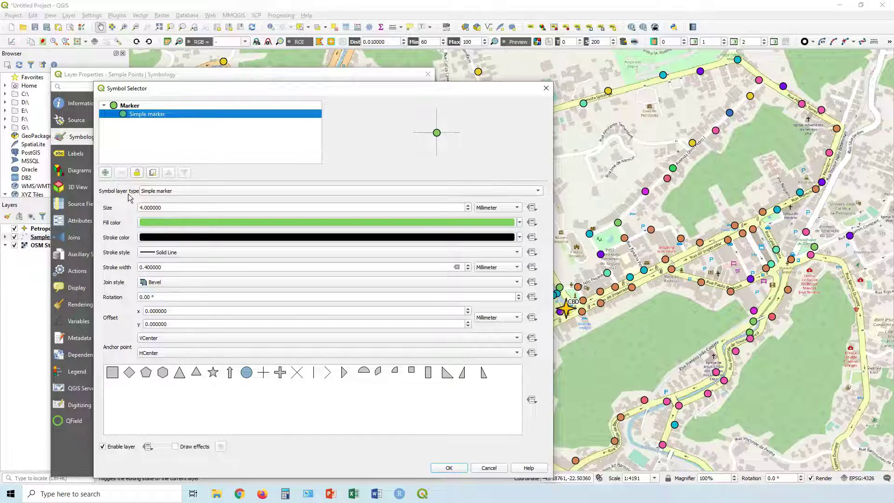
click(194, 191)
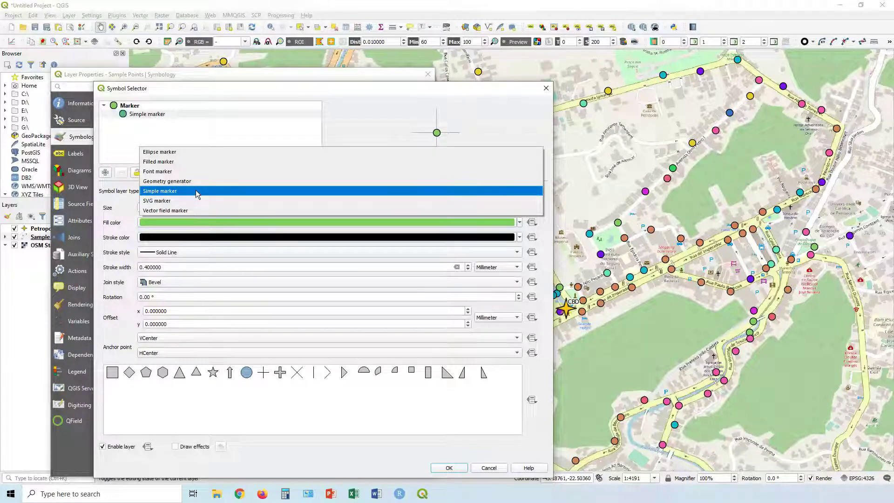
click(173, 201)
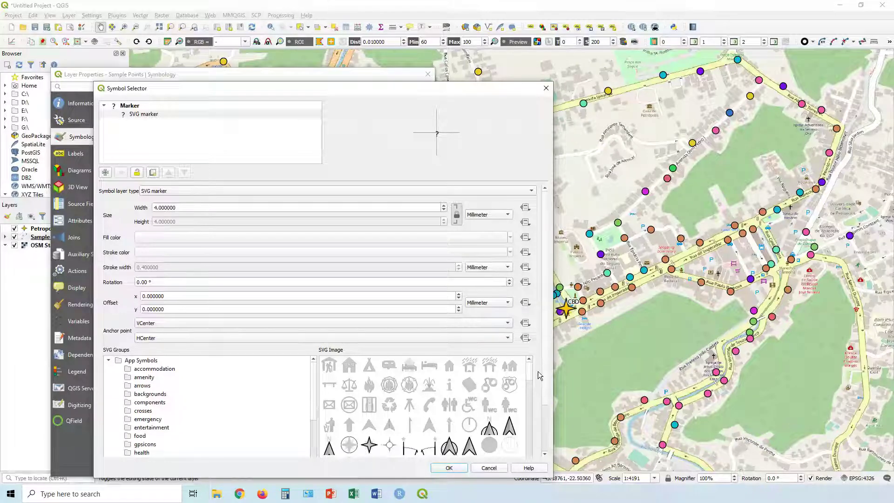
scroll(537, 371, down, 2)
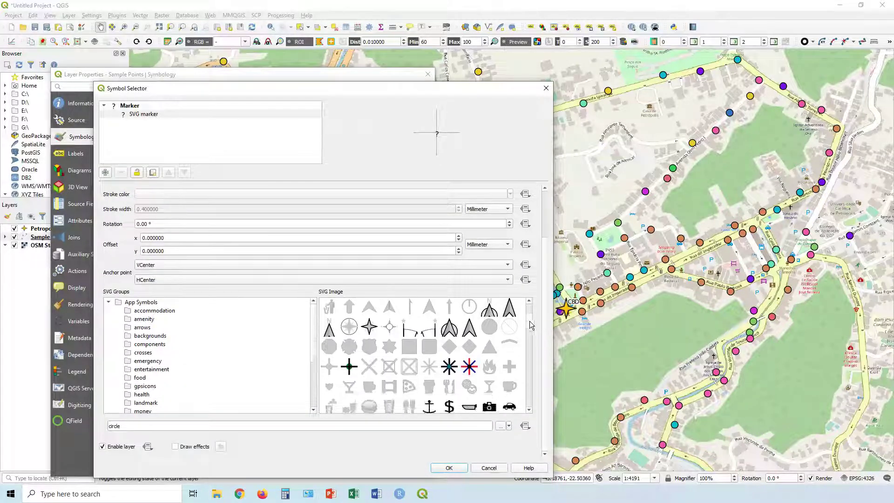
drag(528, 311, 526, 336)
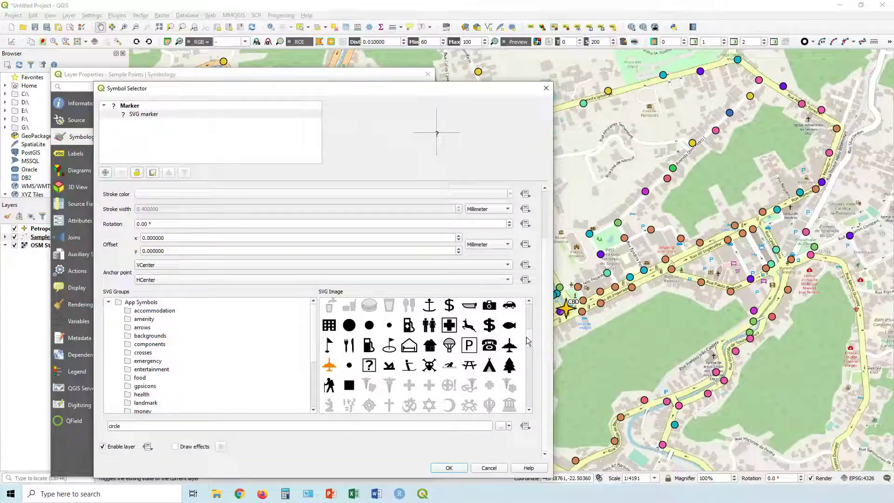
click(512, 369)
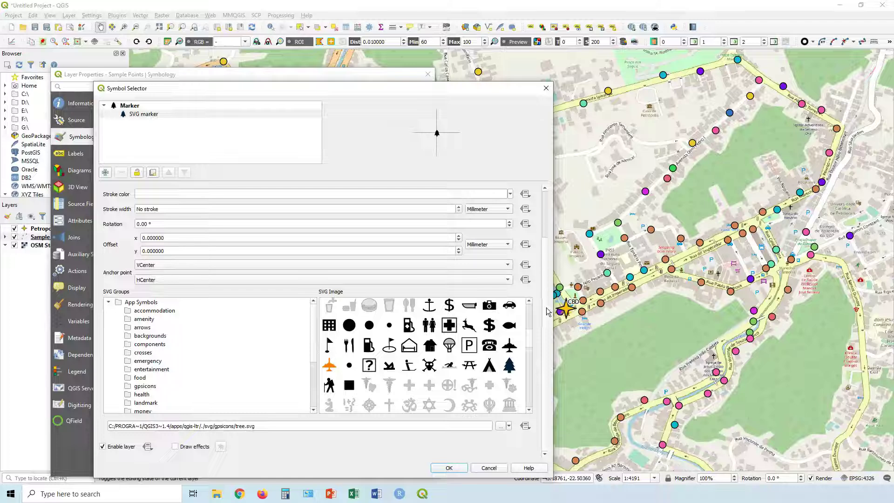
Set the tree icon's fill colour to green
scroll(548, 298, up, 3)
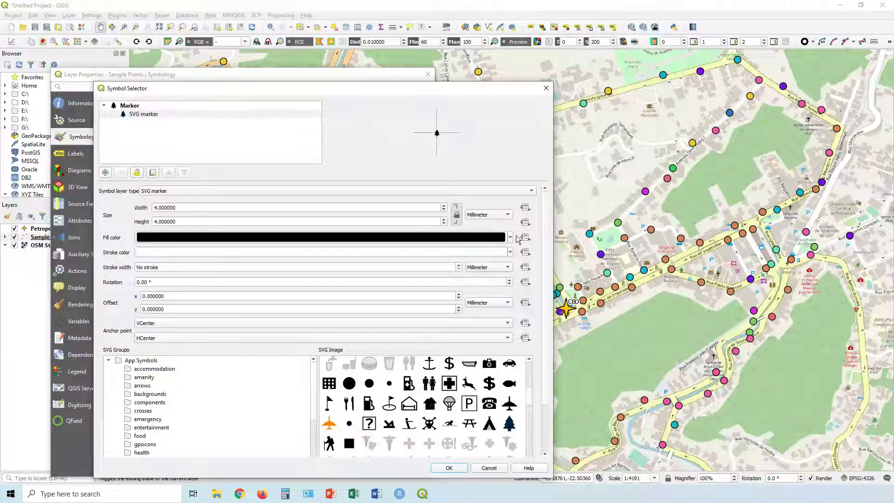
click(511, 237)
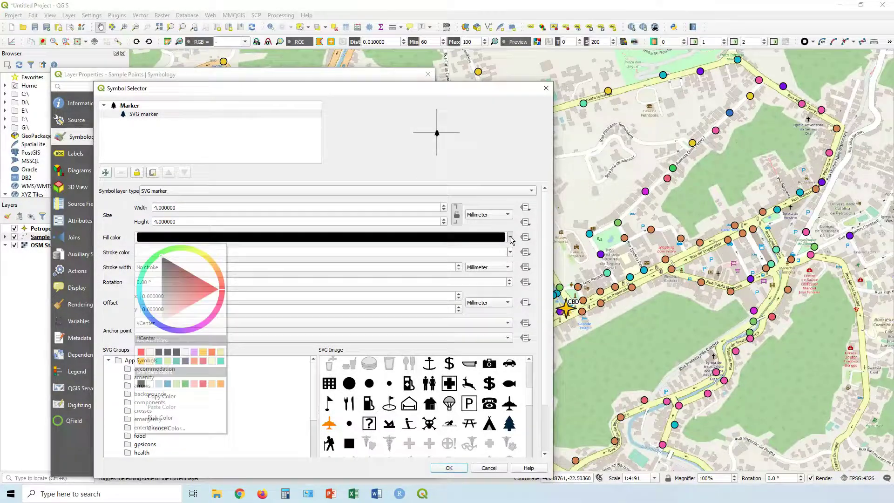
click(170, 251)
drag(165, 278, 157, 285)
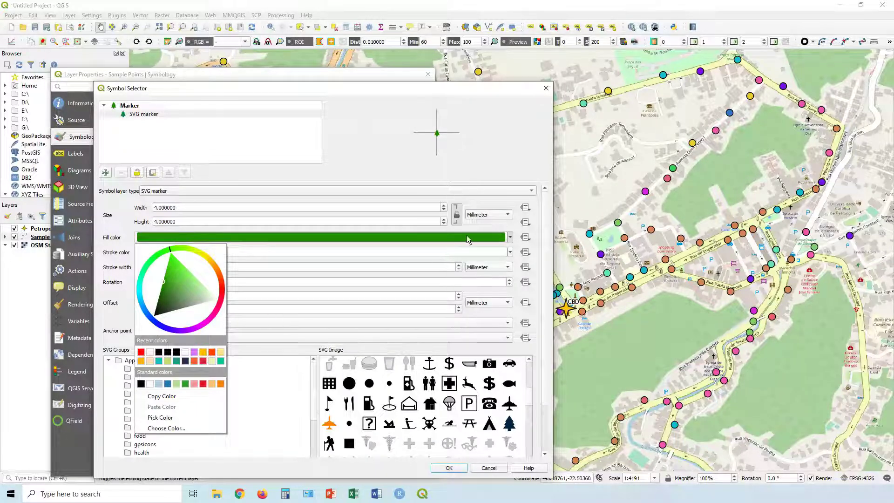
click(479, 138)
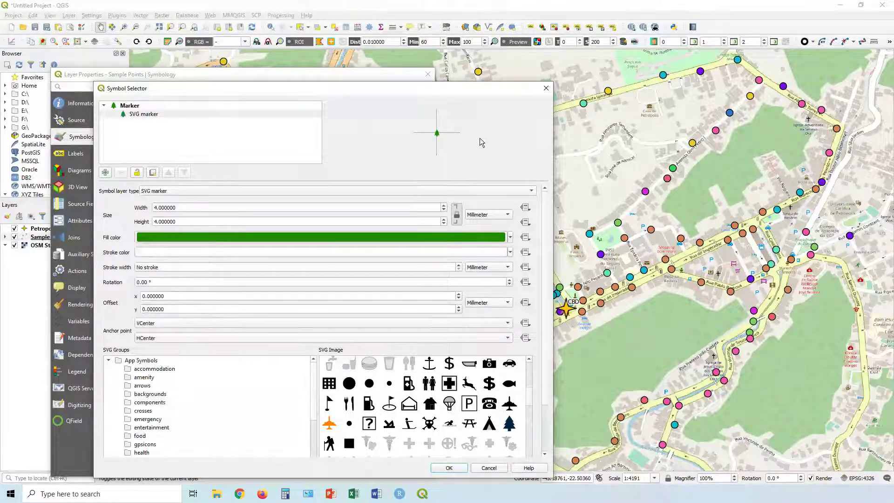
Set the tree icon width to 9 mm and confirm the Green space symbol
click(444, 206)
click(444, 205)
click(443, 206)
click(443, 205)
click(444, 205)
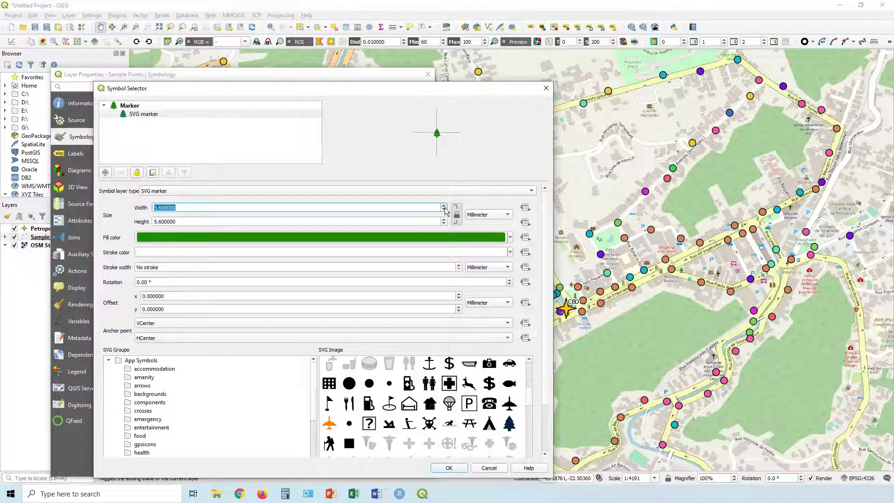
click(444, 205)
click(444, 205)
click(444, 205)
click(444, 205)
click(444, 205)
click(444, 205)
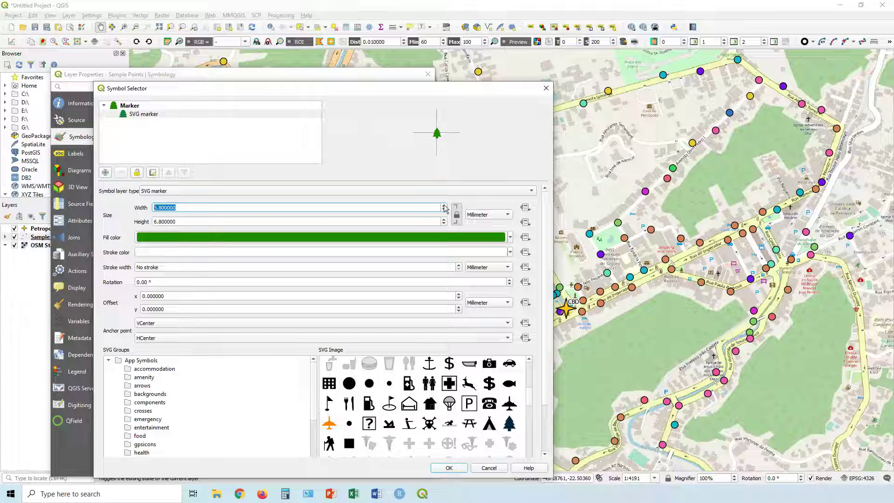
click(444, 205)
click(444, 205)
click(444, 205)
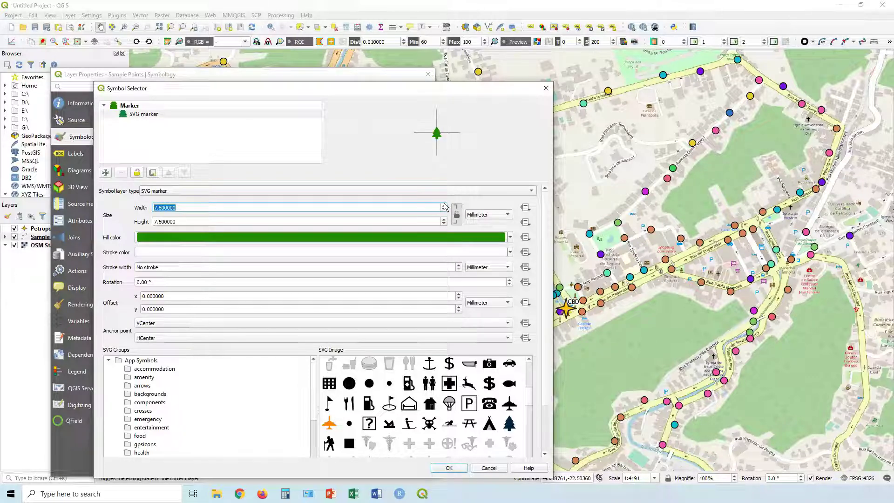
click(444, 205)
click(444, 206)
click(444, 206)
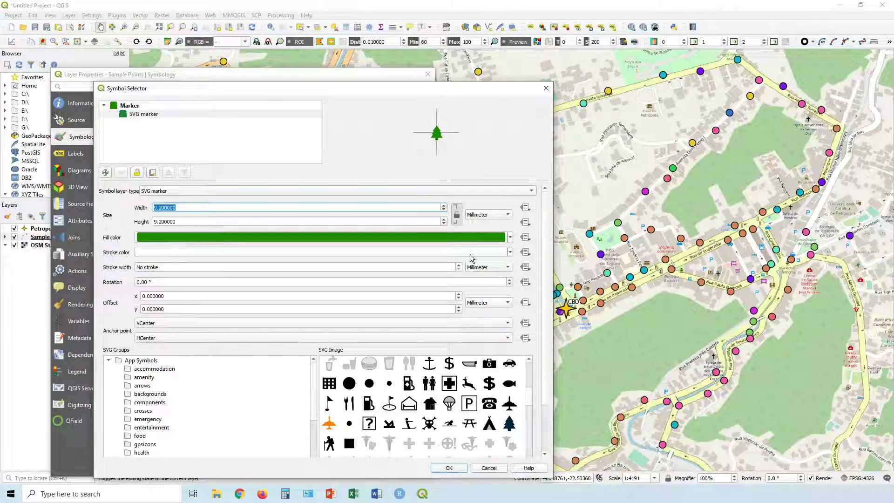
click(444, 210)
click(448, 468)
click(373, 471)
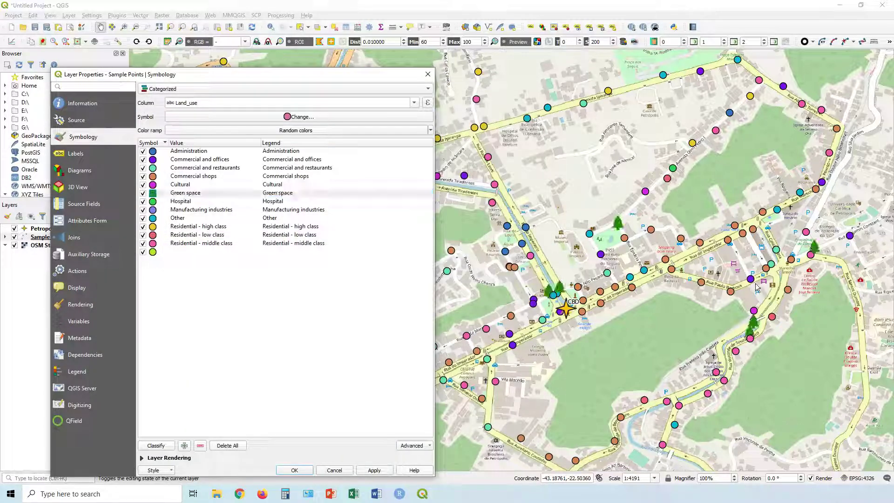
drag(371, 79, 190, 256)
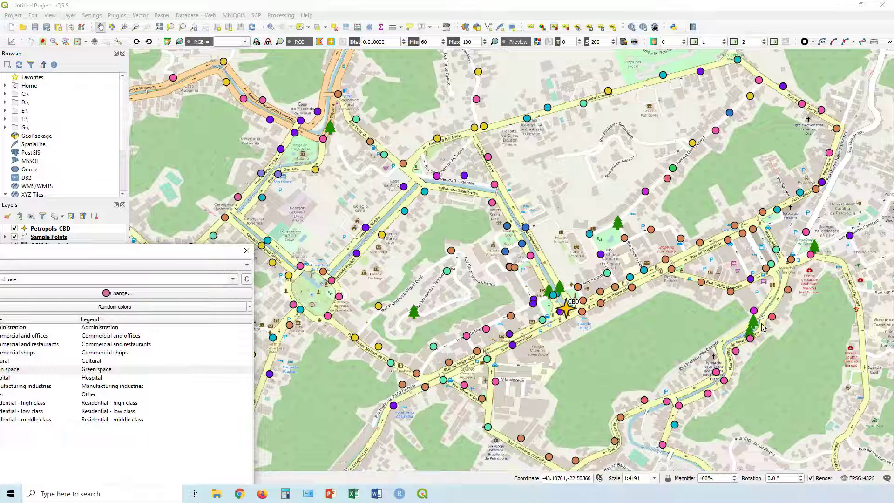
drag(193, 251, 450, 76)
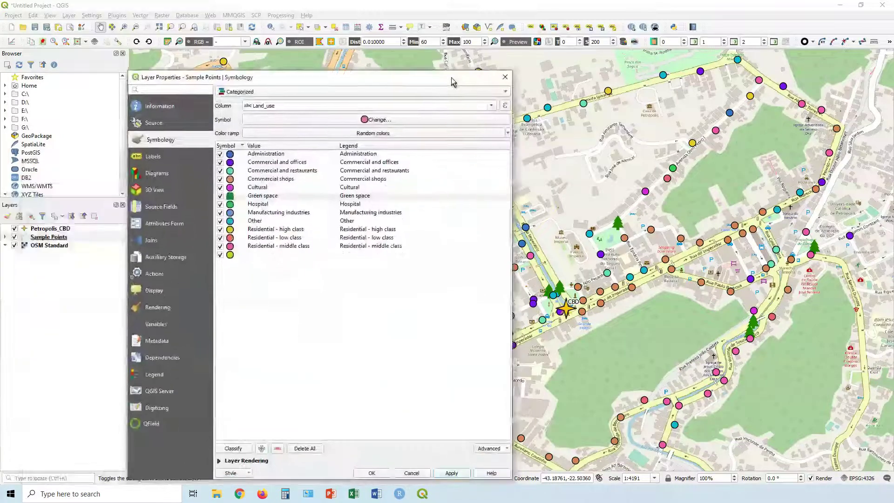
Change the Hospital marker to an SVG marker using the cross icon
double_click(230, 202)
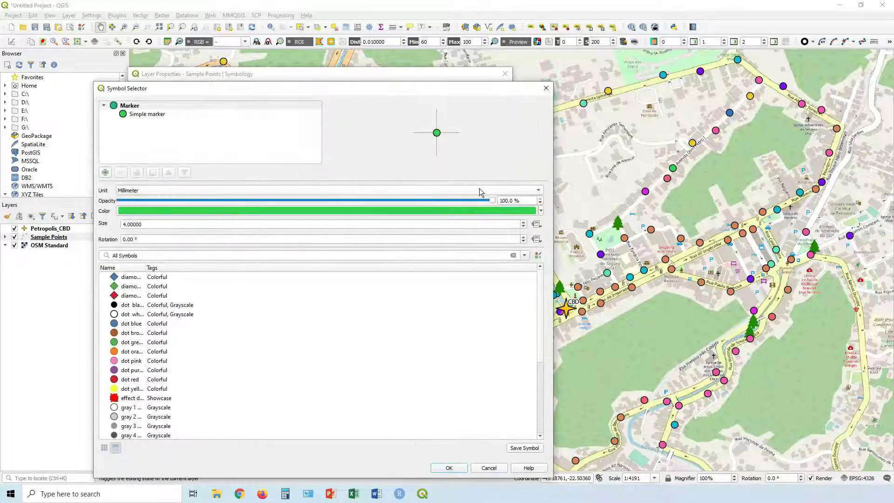
click(147, 115)
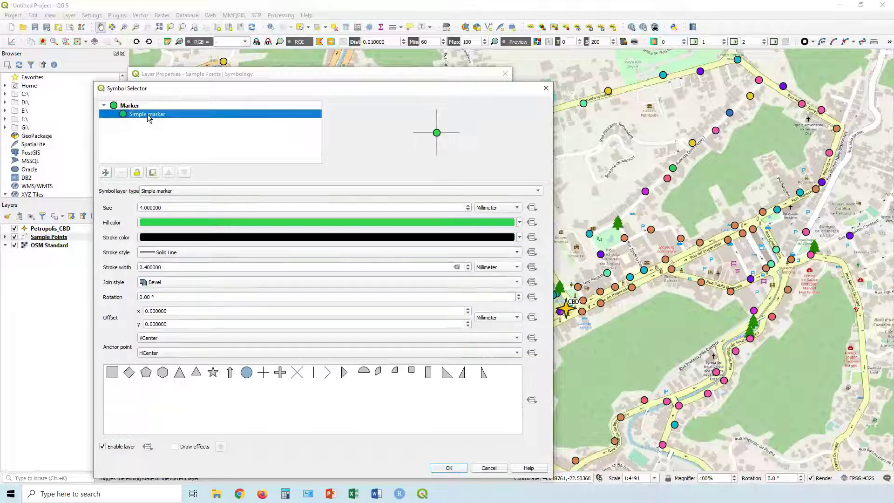
click(255, 191)
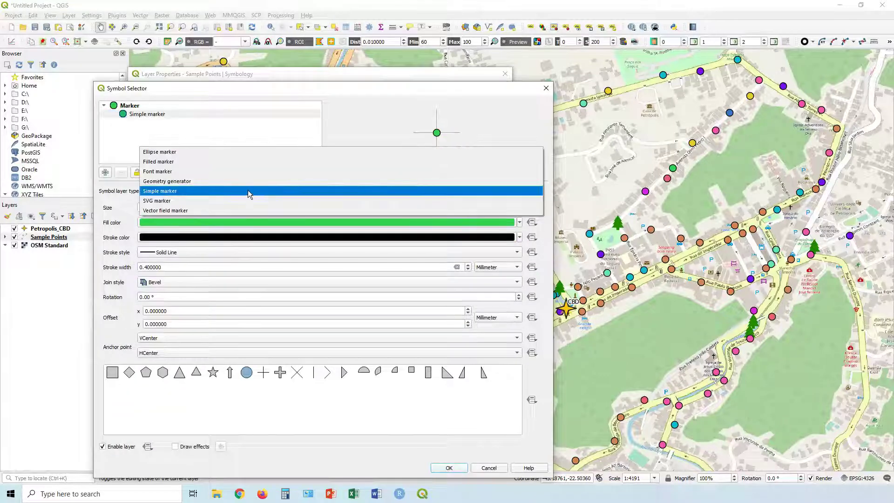
click(185, 201)
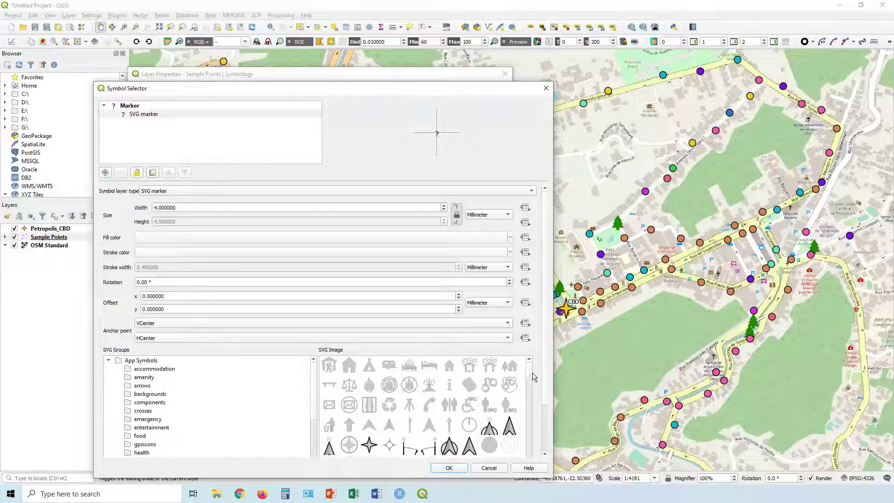
scroll(527, 378, down, 3)
scroll(528, 389, down, 1)
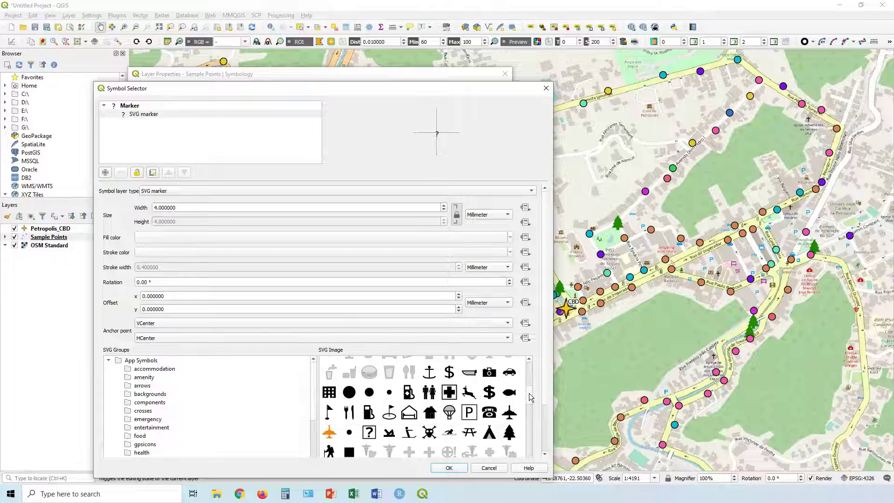
click(448, 394)
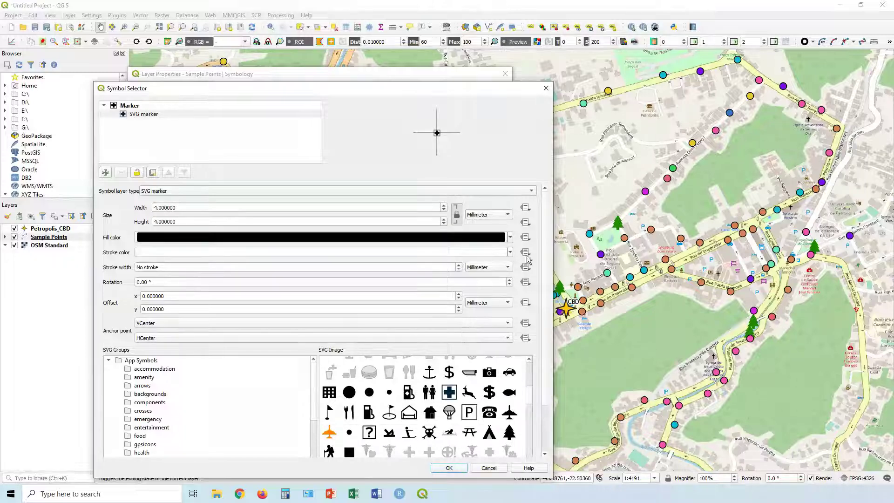
Set the cross fill colour to red, confirm, and apply to the map
click(510, 237)
mouse_move(223, 288)
mouse_down()
mouse_move(225, 298)
mouse_move(223, 290)
mouse_up()
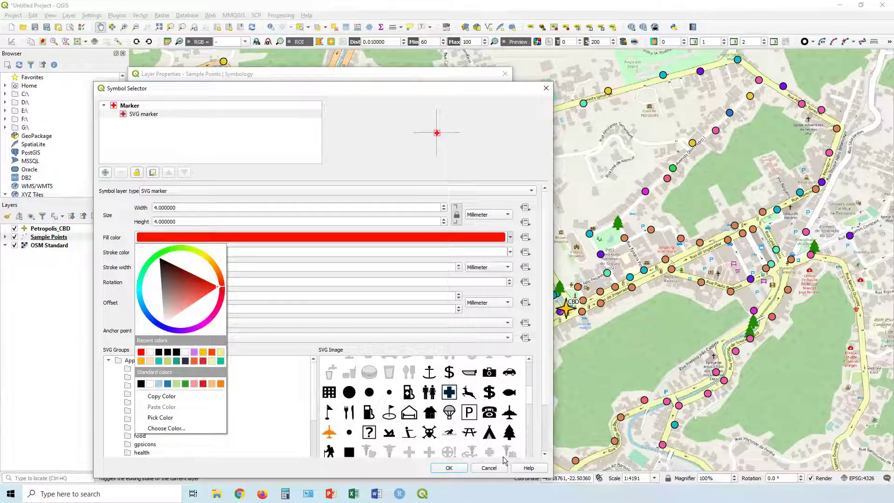
click(449, 468)
click(451, 469)
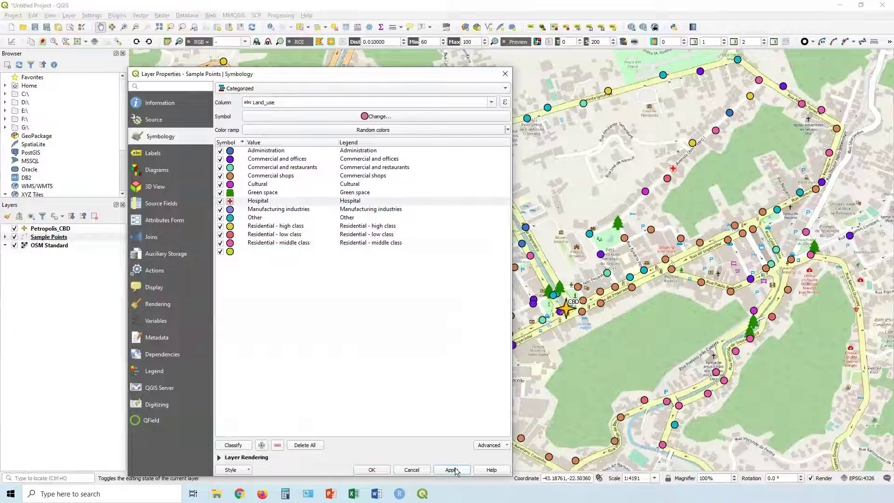
Increase the Hospital cross symbol's Size value and apply it to the map
double_click(232, 201)
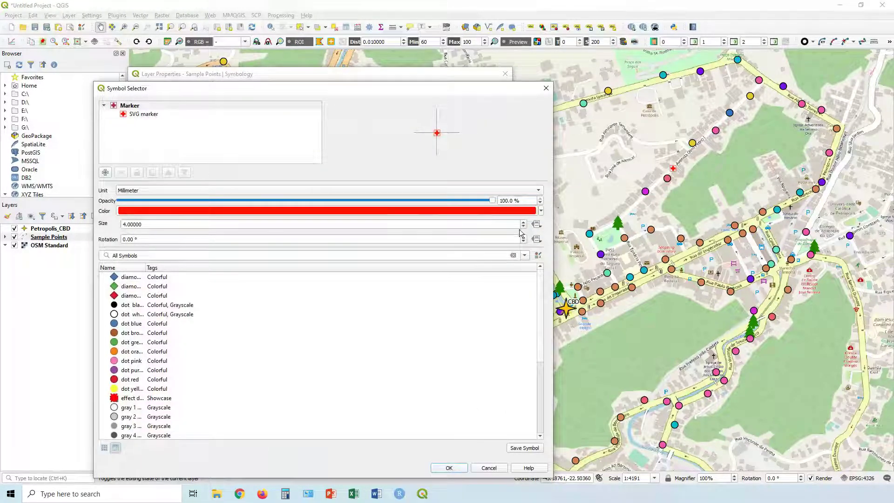
double_click(499, 225)
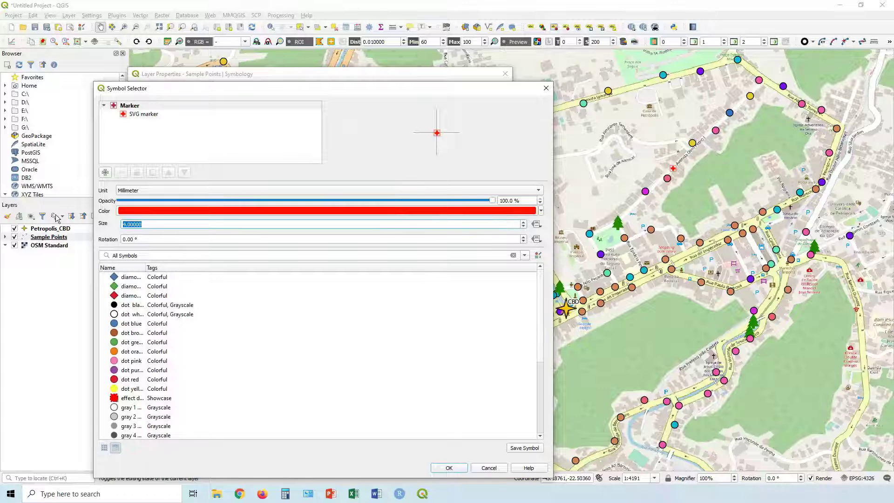
click(449, 468)
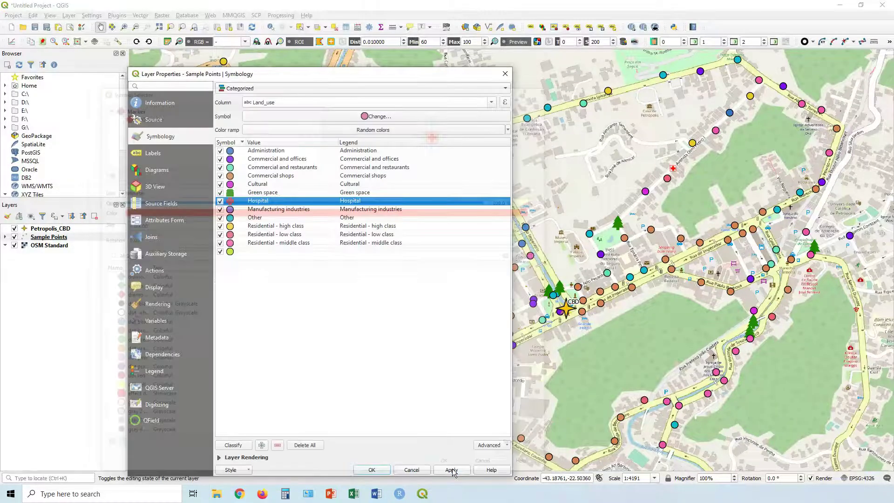
click(453, 469)
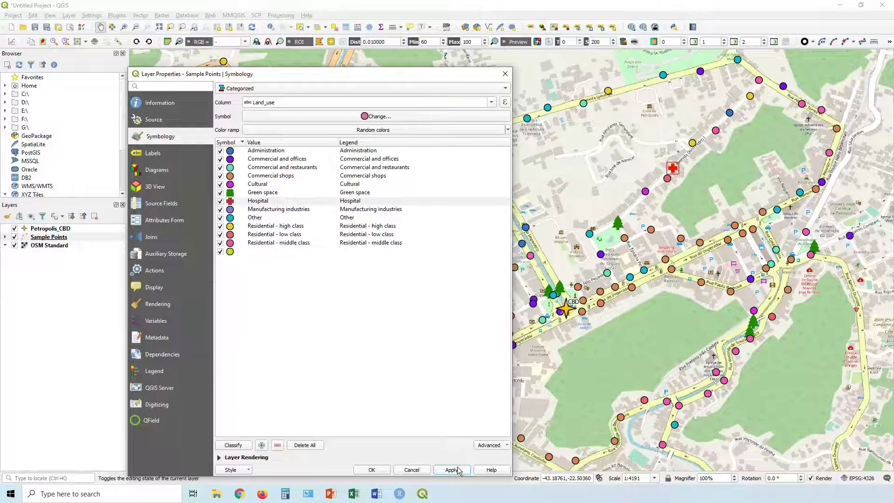
Move the Layer Properties window aside, then close it with OK, keeping the changes
drag(364, 75, 287, 62)
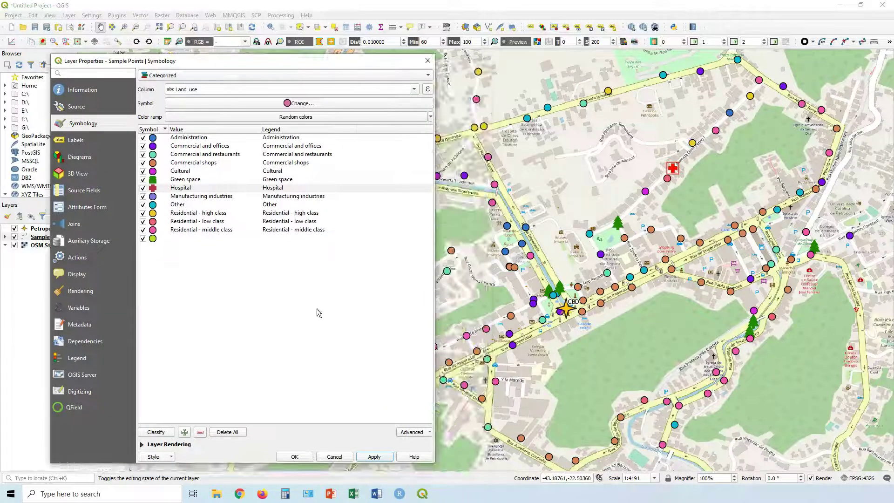
click(306, 457)
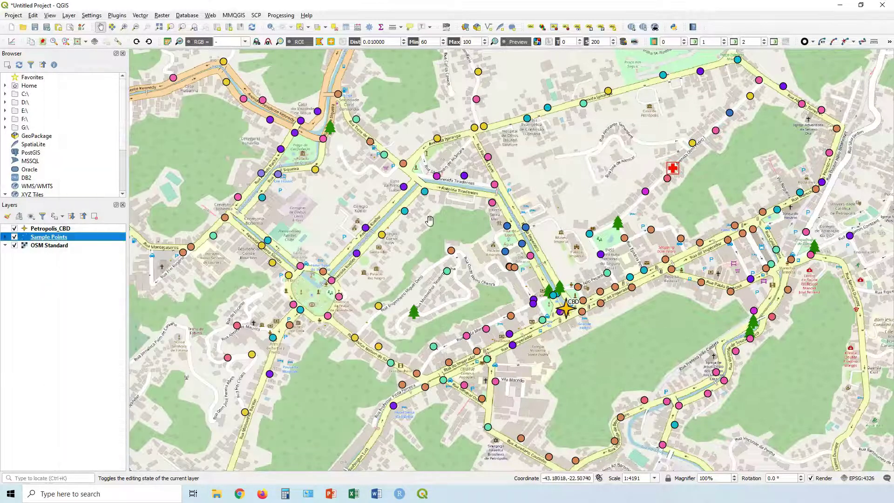